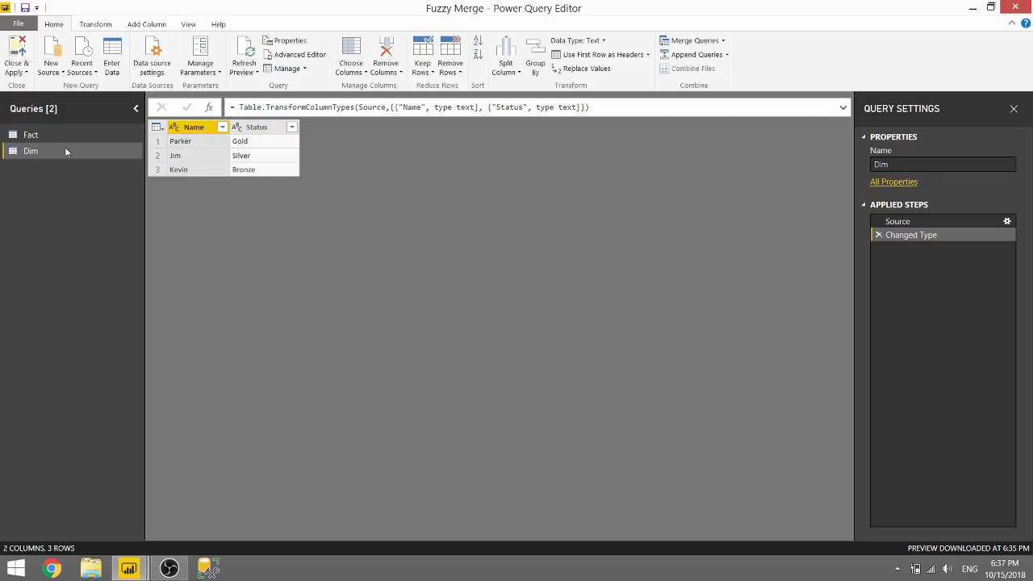
Step: Review the Fact and Dim data and check the preview feature settings without changing anything
left_click(44, 137)
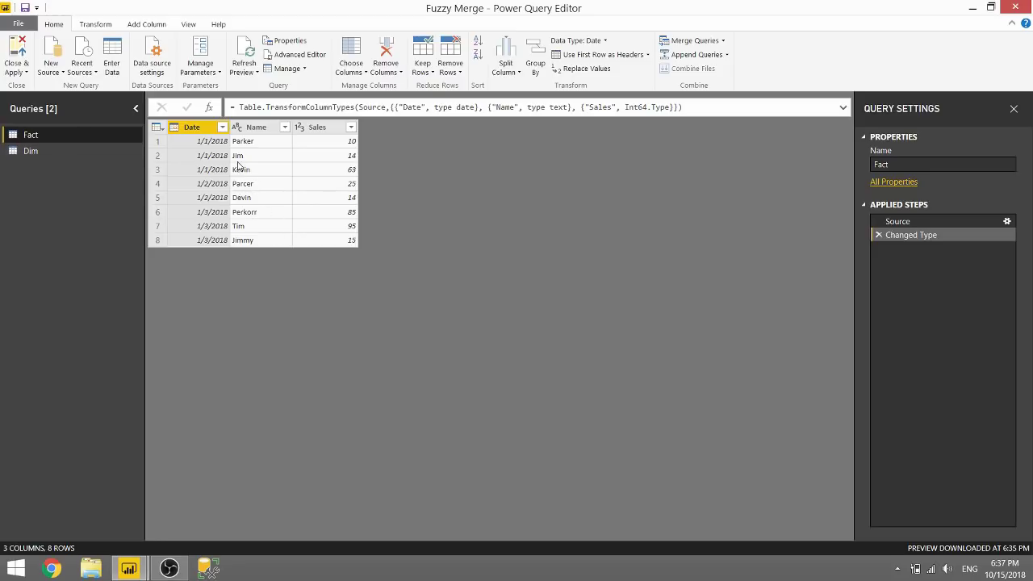
left_click(50, 147)
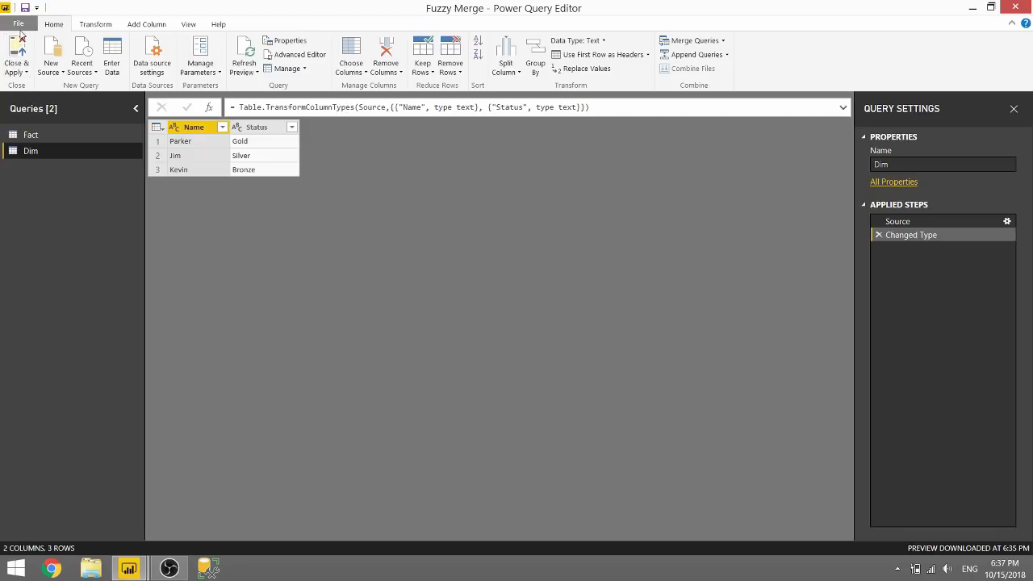
left_click(19, 24)
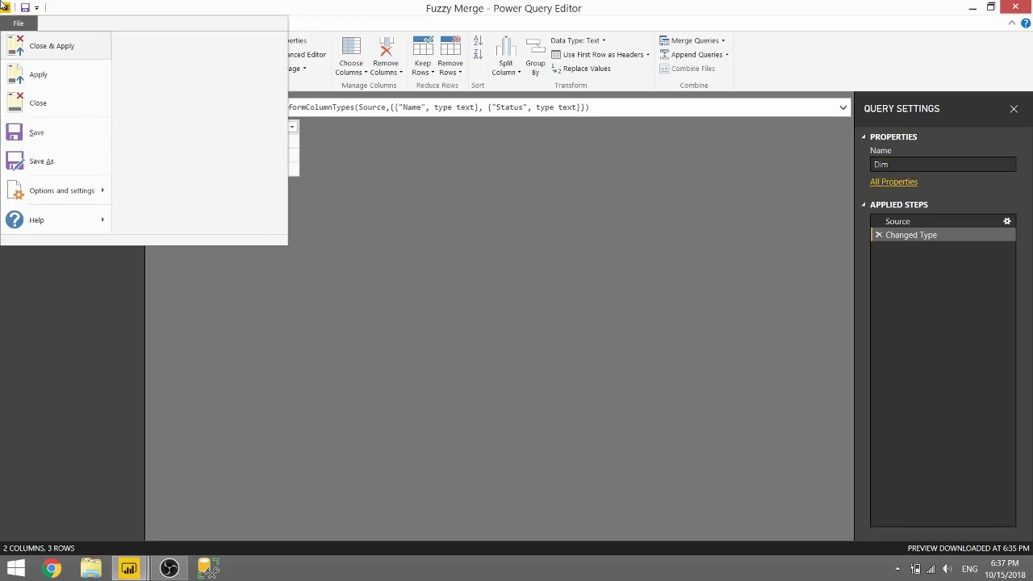
mouse_move(87, 191)
left_click(172, 67)
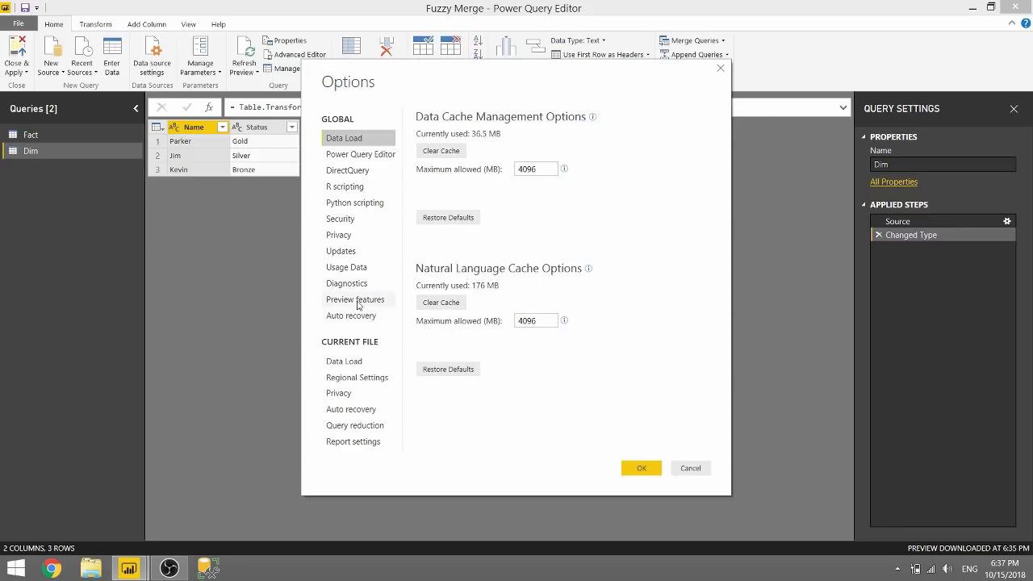
left_click(357, 301)
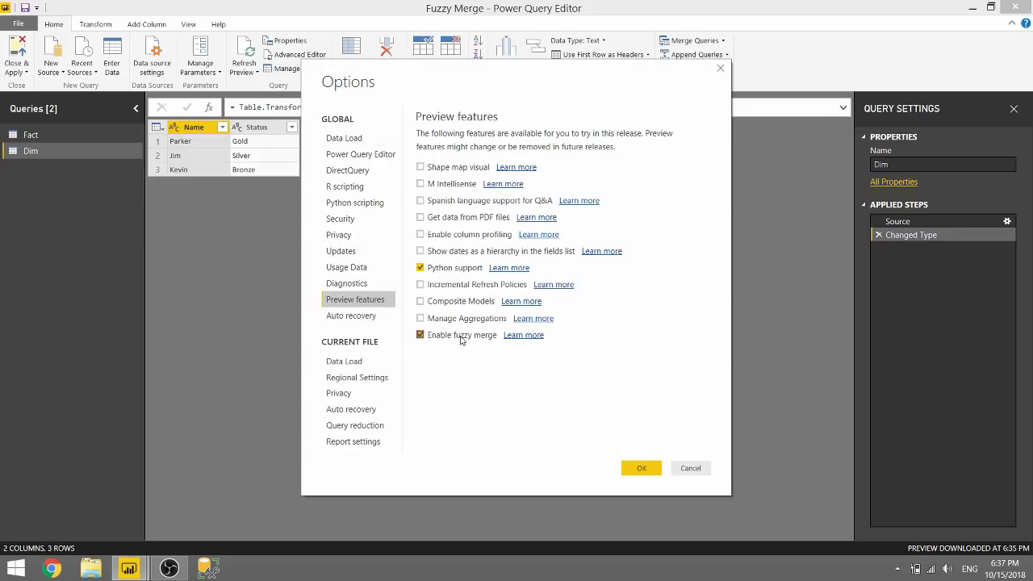
left_click(690, 470)
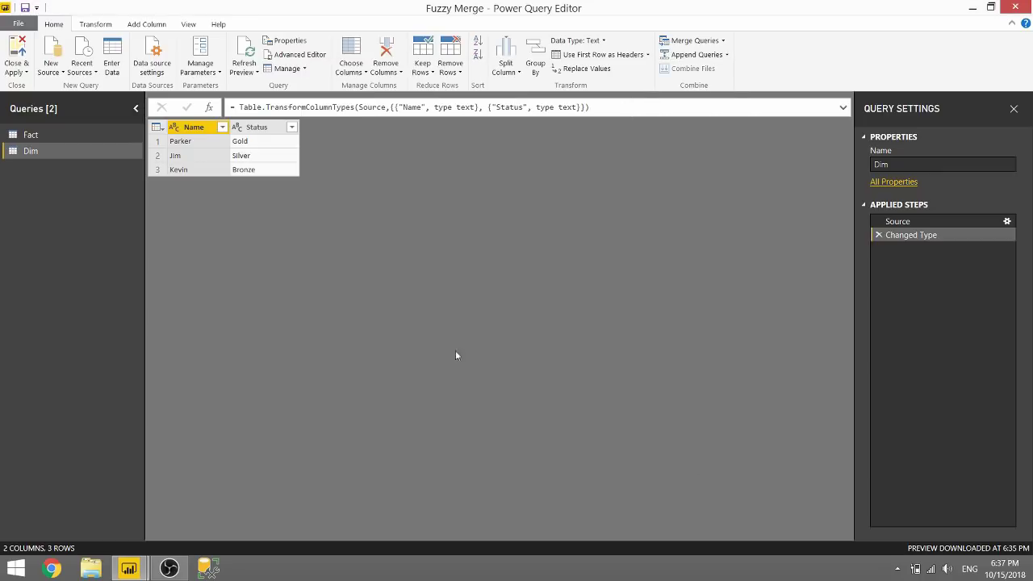
Step: Merge Fact with Dim on both Name columns, enabling fuzzy matching and showing its options
left_click(63, 142)
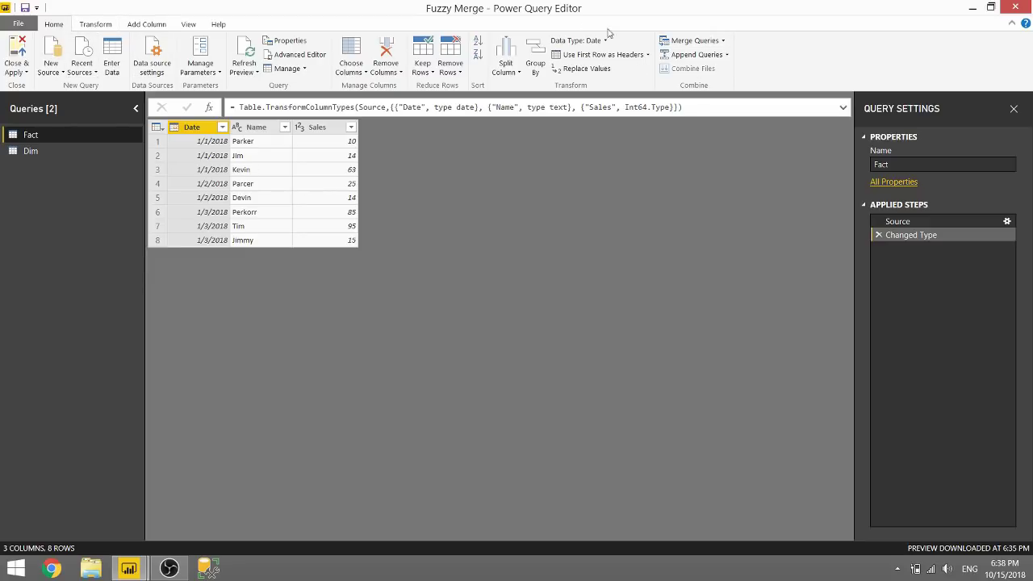
left_click(688, 47)
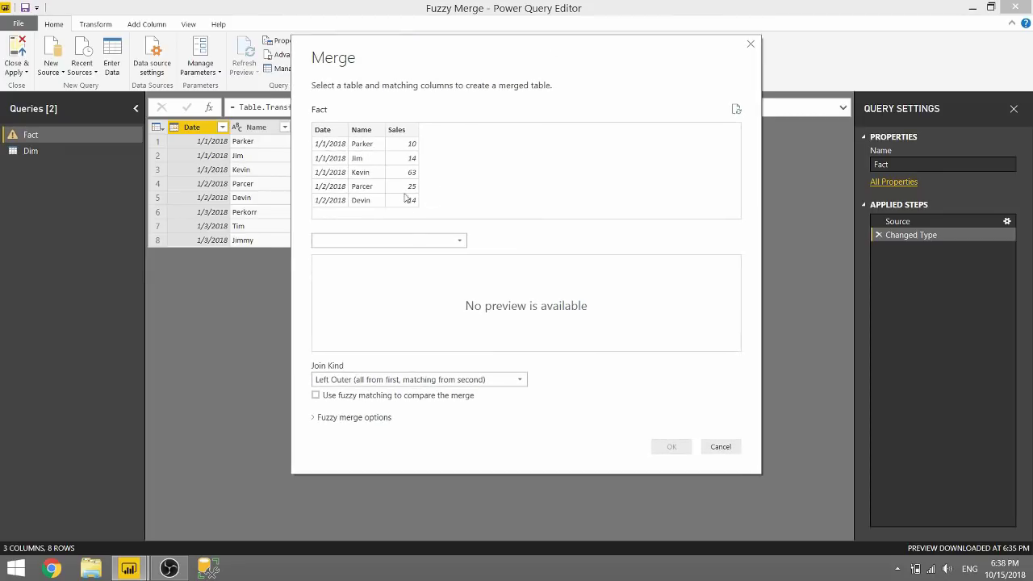
left_click(408, 243)
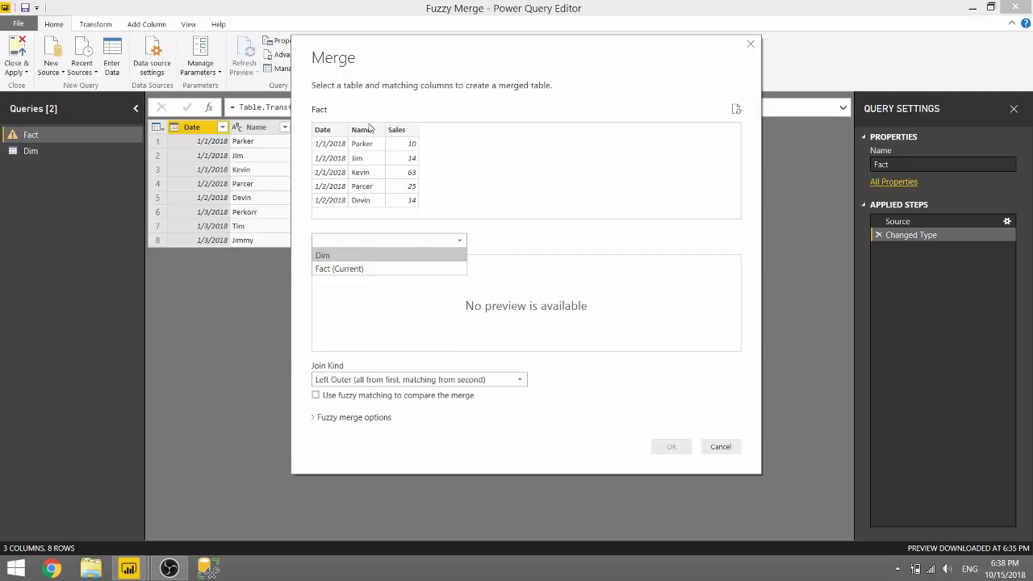
left_click(380, 255)
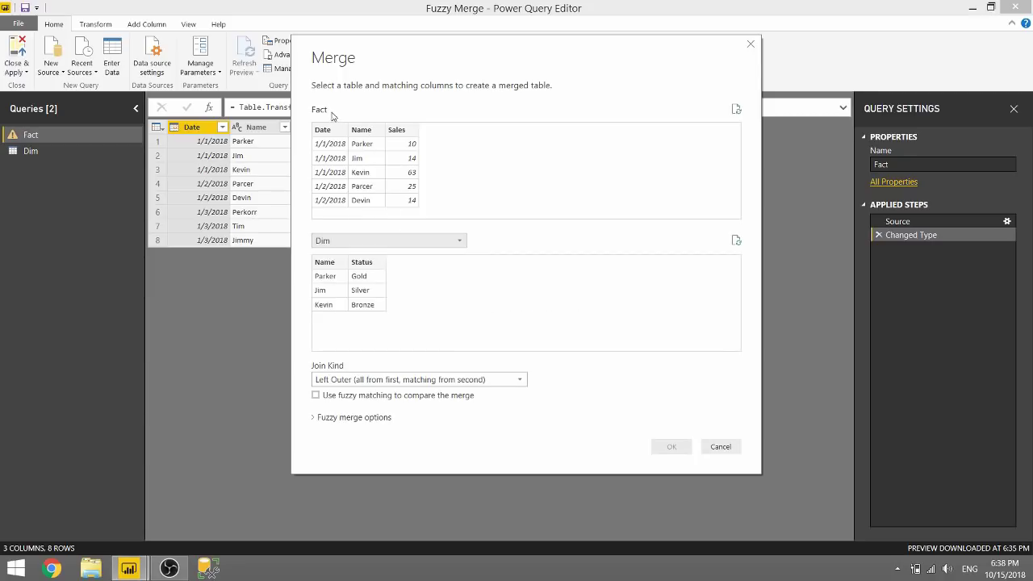
left_click(368, 135)
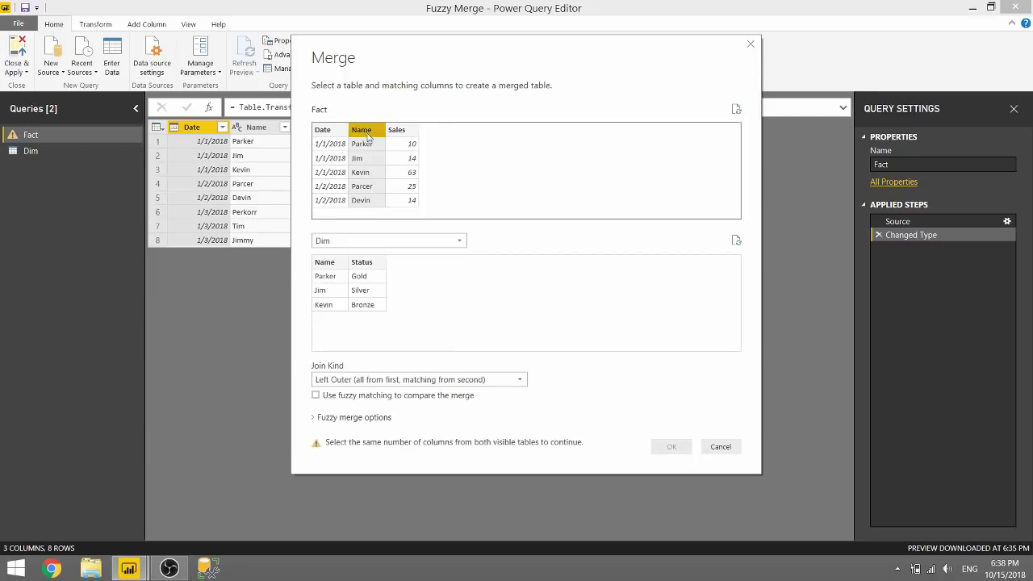
left_click(324, 262)
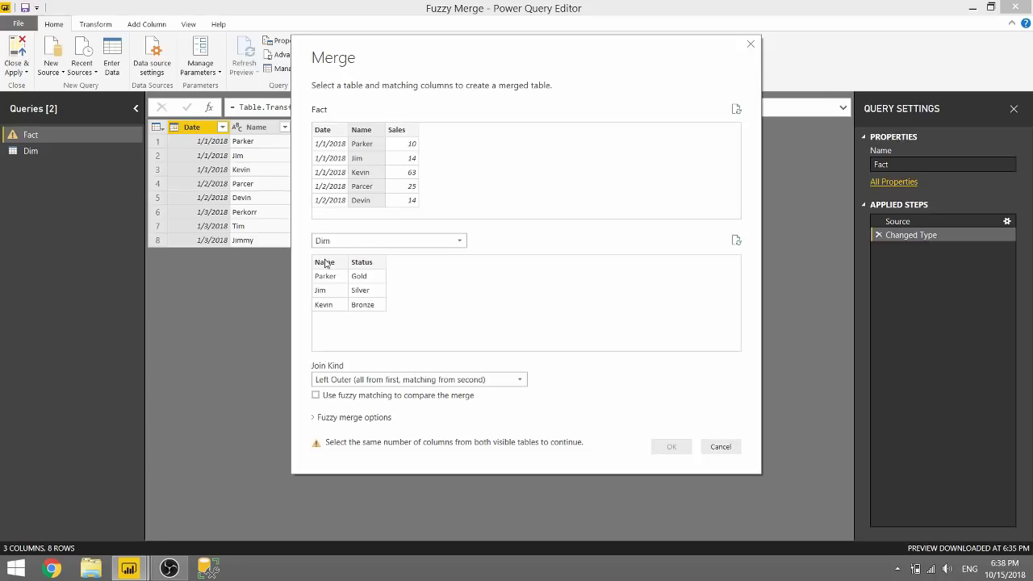
left_click(315, 397)
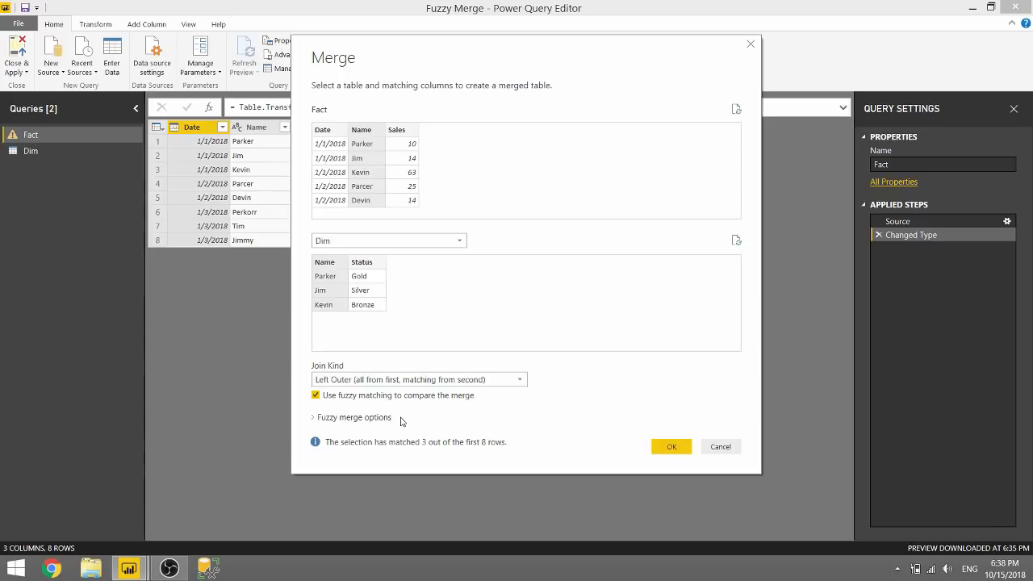
left_click(322, 419)
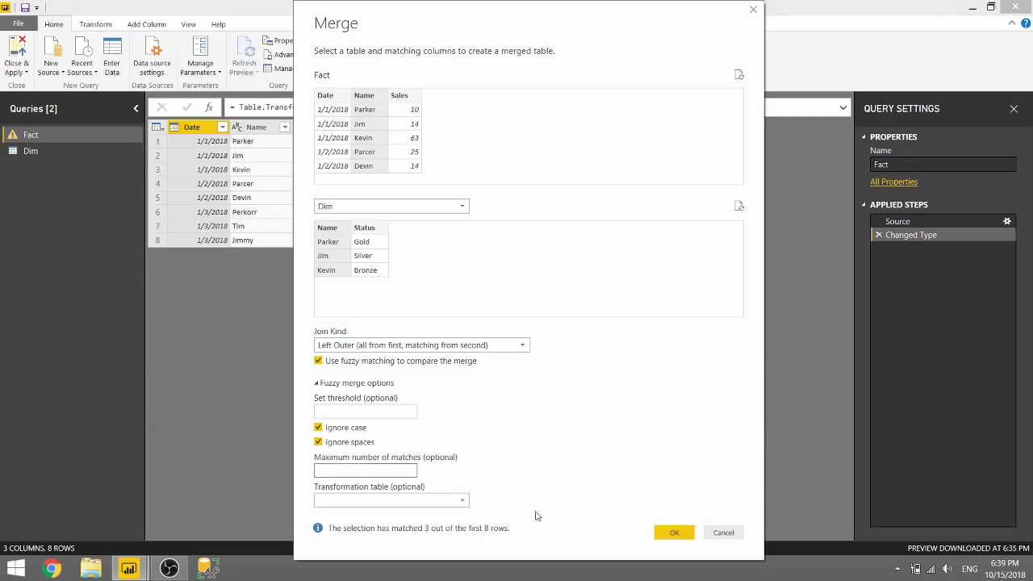
Step: Confirm the fuzzy left outer merge, adding a Dim column of nested tables to Fact
left_click(675, 536)
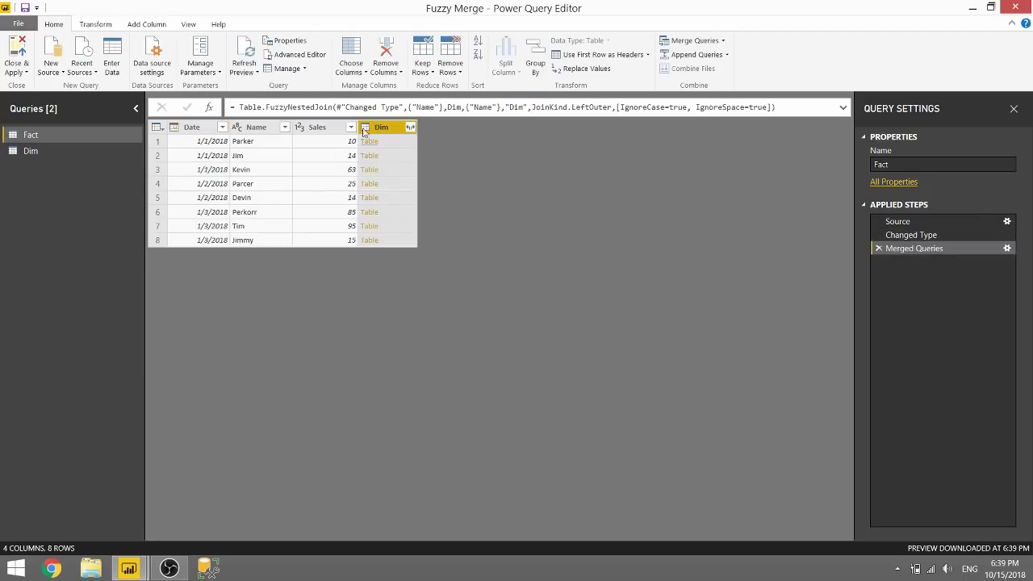
Step: Expand Name and Status from the Dim column, then compare against Dim and return to Fact
left_click(410, 127)
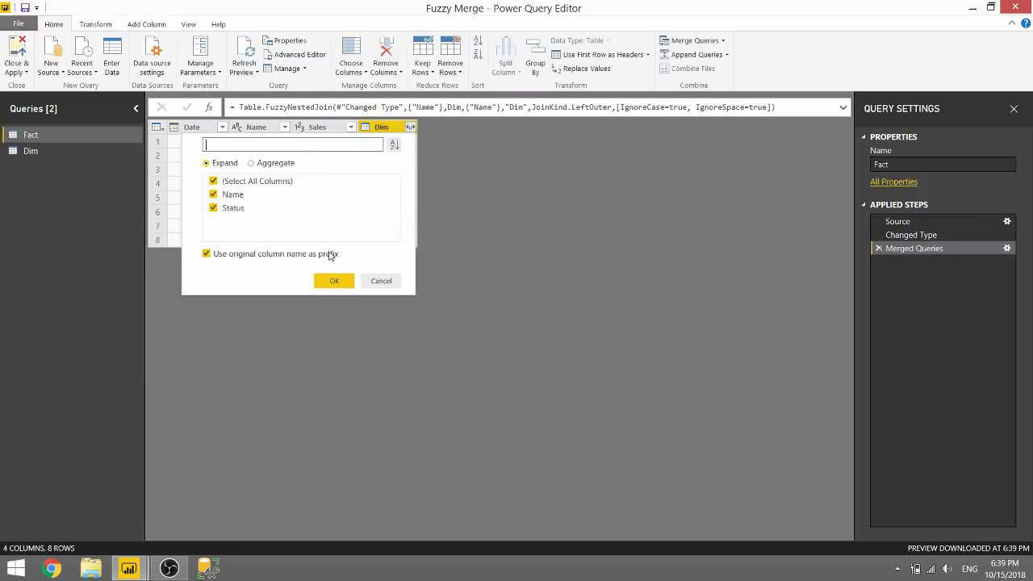
left_click(334, 281)
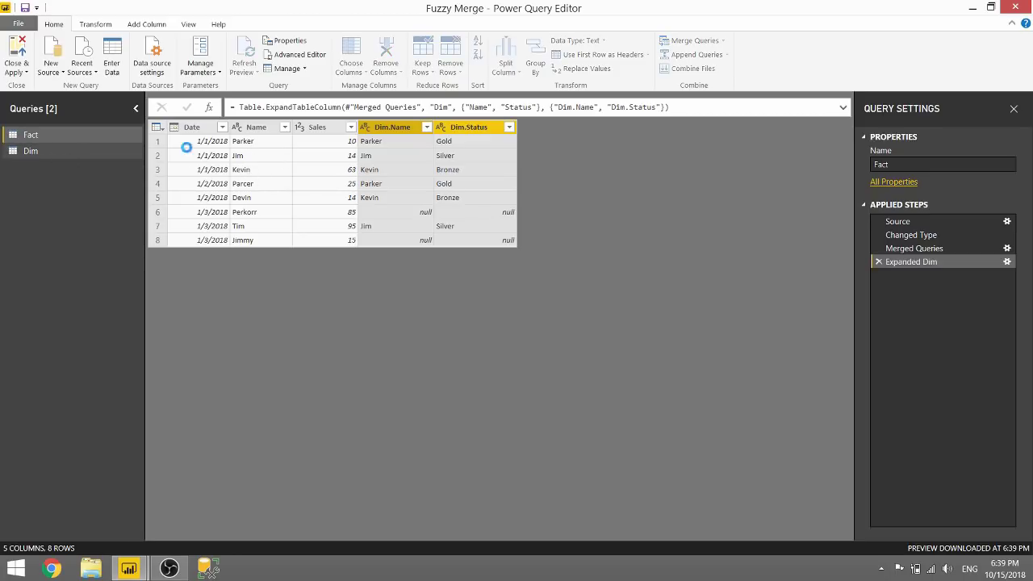
left_click(113, 153)
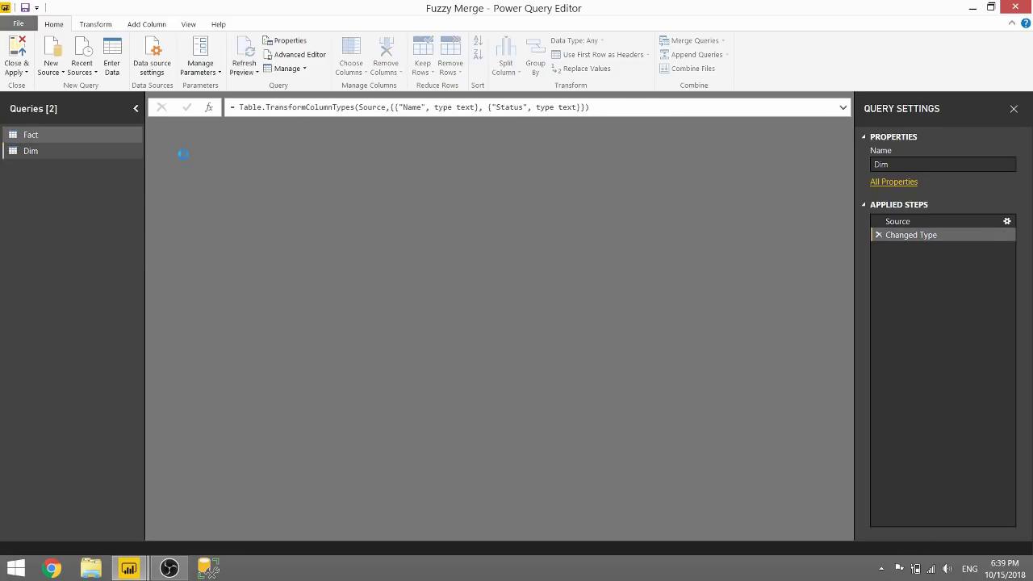
left_click(58, 132)
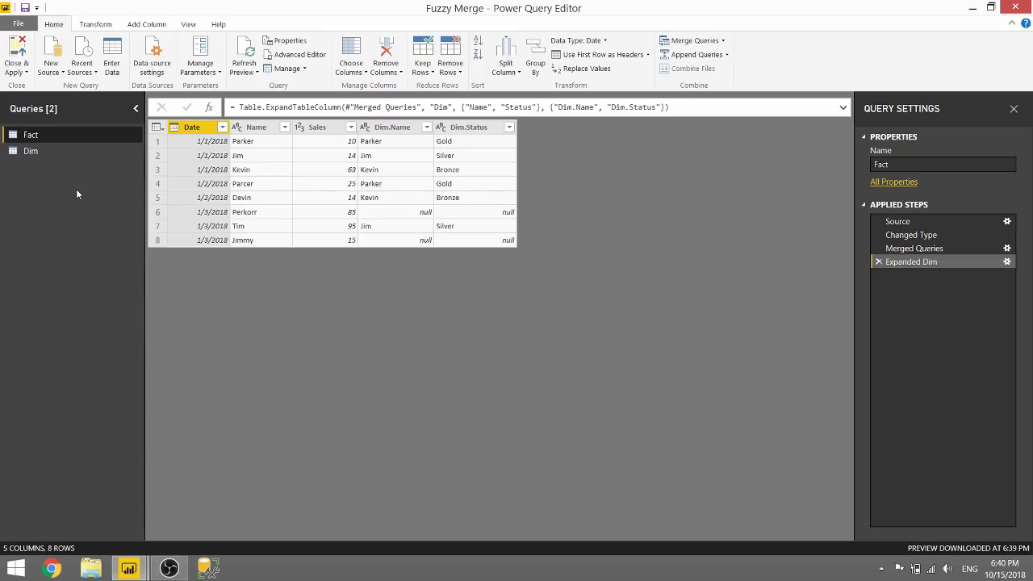
Step: Create an entered-data table named TranformationTable with rows Perkorr→Parker and Jimmy→Jim
left_click(111, 64)
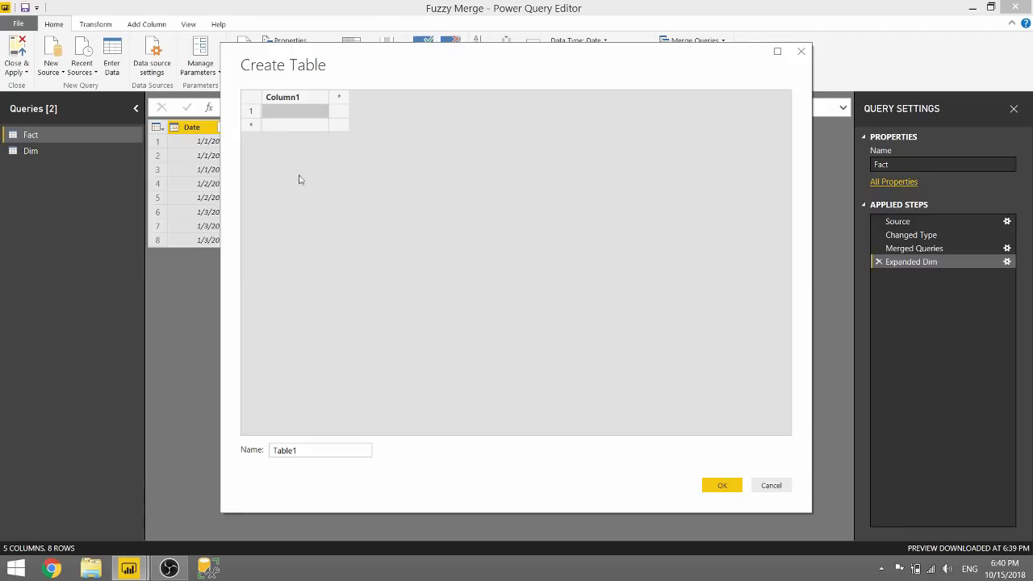
double_click(330, 449)
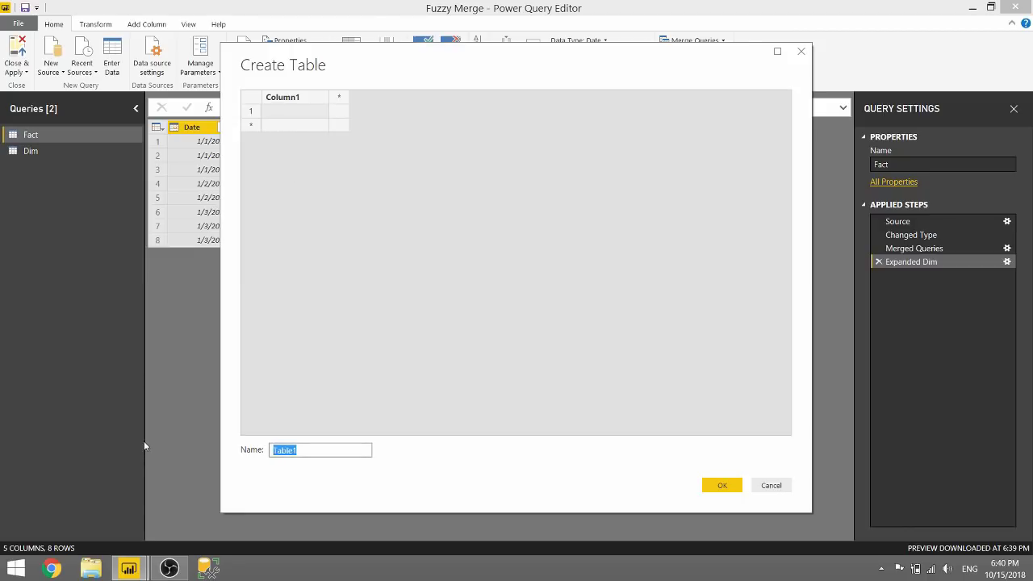
type("TranformationTable")
left_click(291, 114)
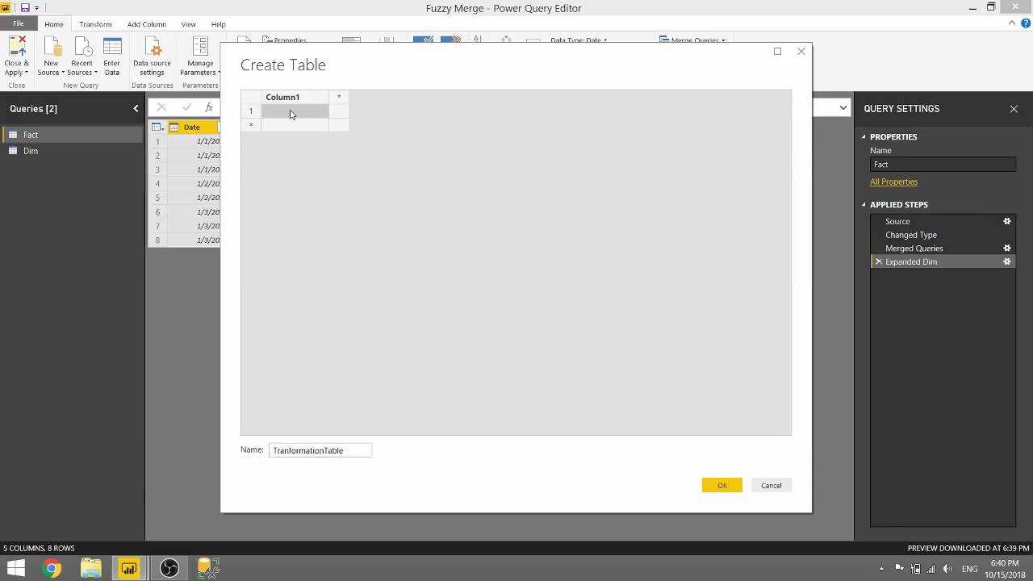
type("Perkon")
key("Tab")
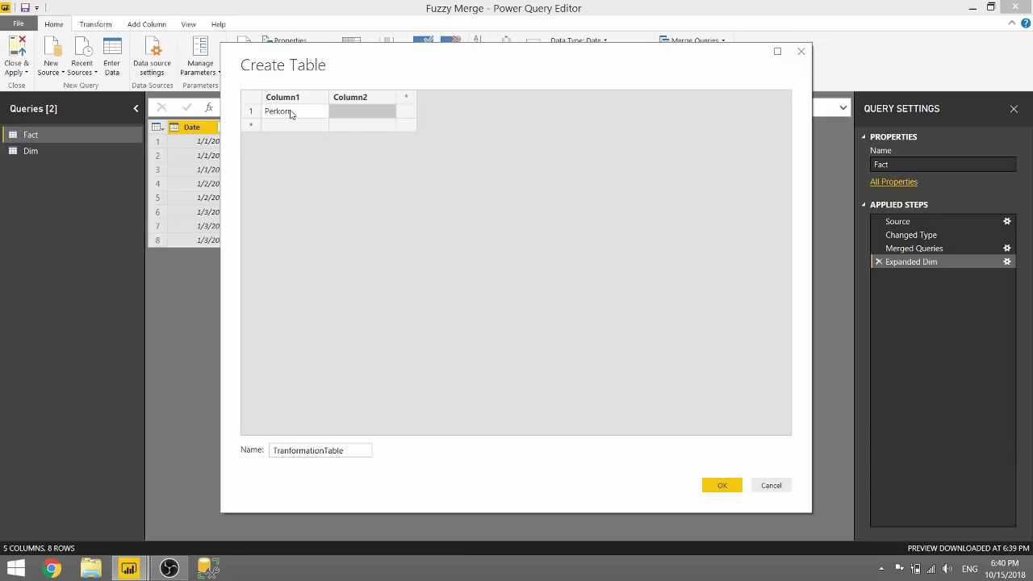
type("Parker")
key("Return")
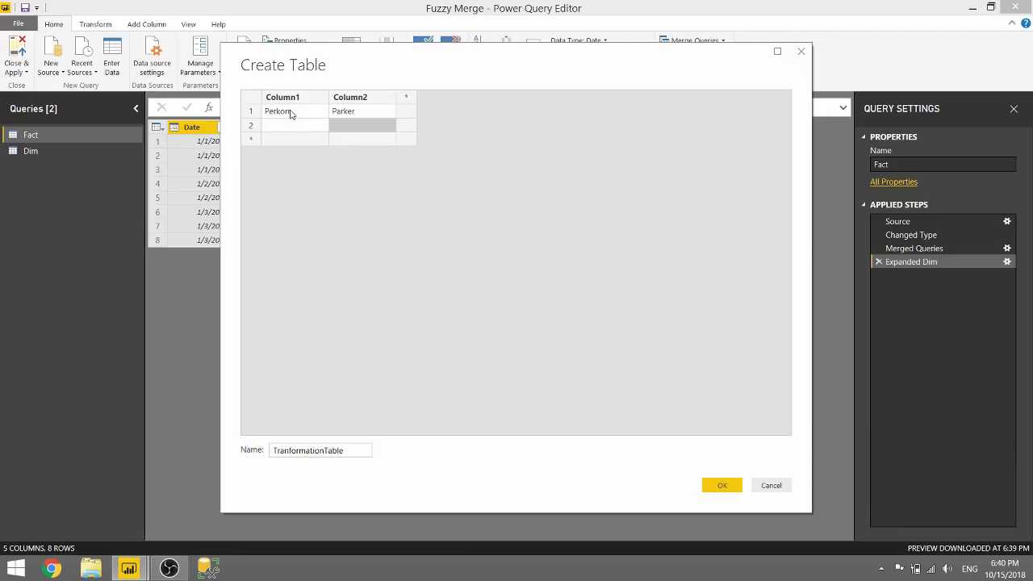
type("Jimmy")
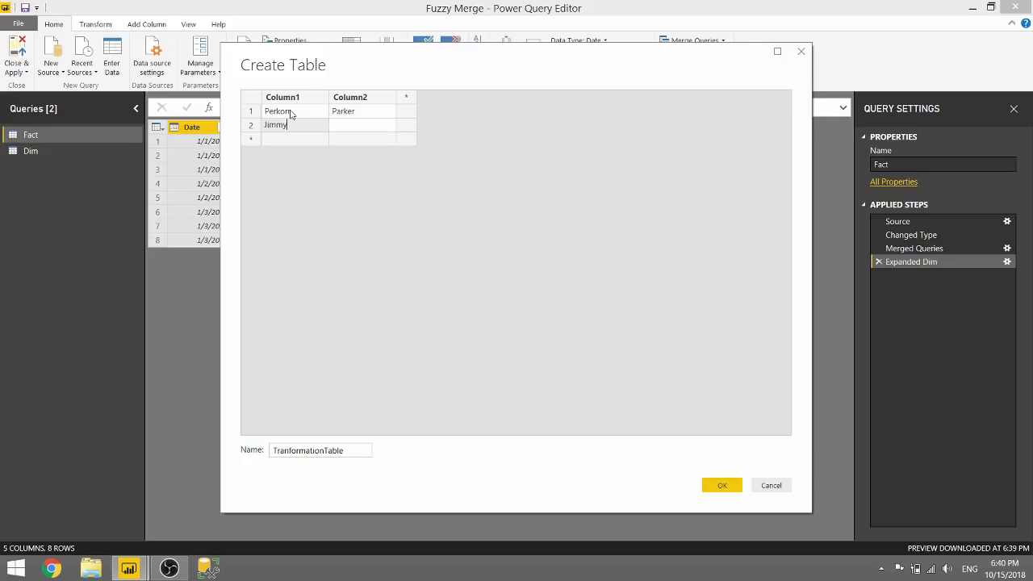
key("Tab")
type("Jim")
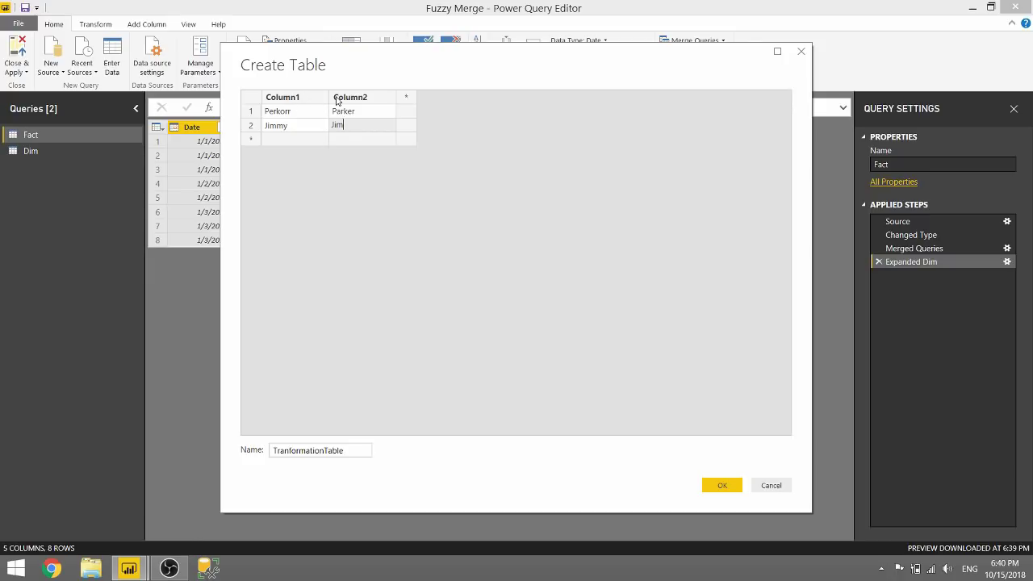
Step: Rename the table's column headers to From and To and finish creating it
left_click(305, 98)
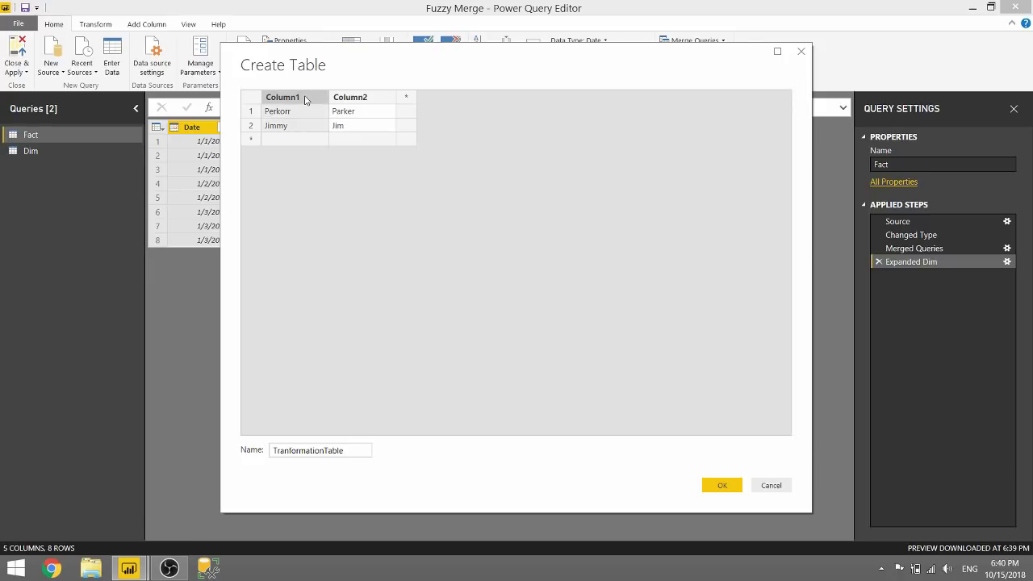
double_click(305, 99)
type("From")
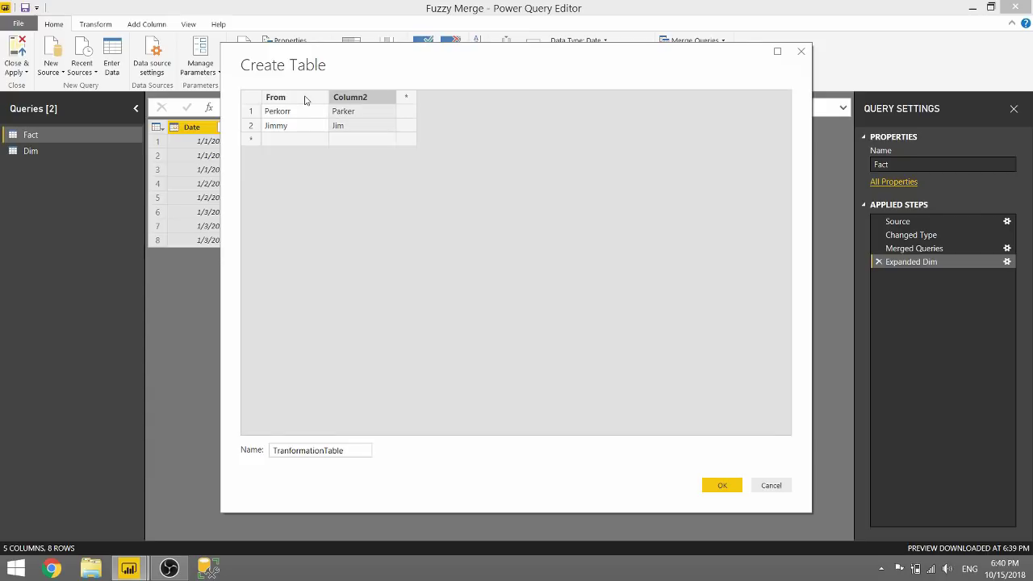
type("To")
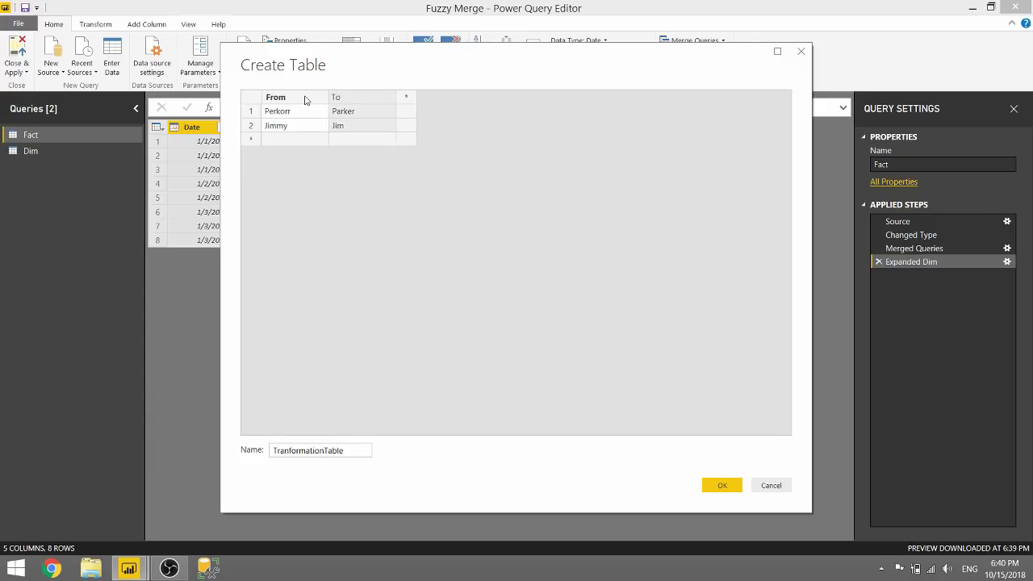
left_click(348, 118)
left_click(292, 101)
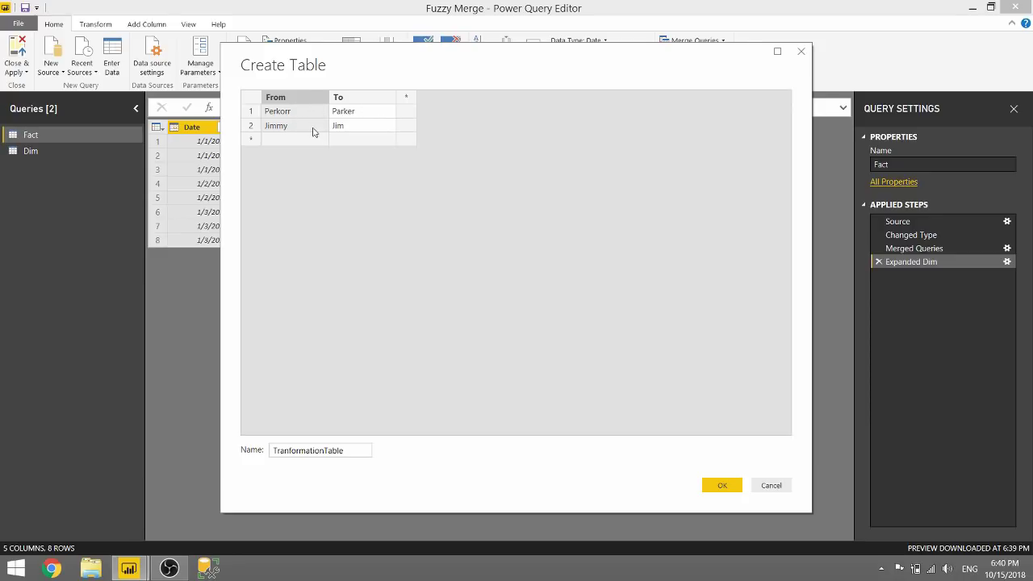
left_click(723, 485)
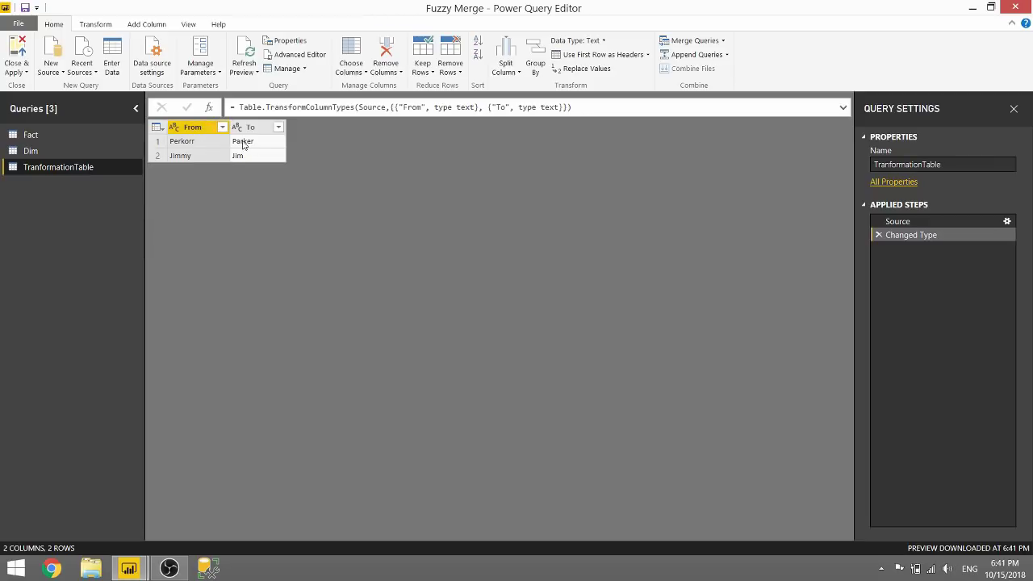
Step: Delete Fact's Expanded Dim and Merged Queries steps and start a new merge
left_click(62, 134)
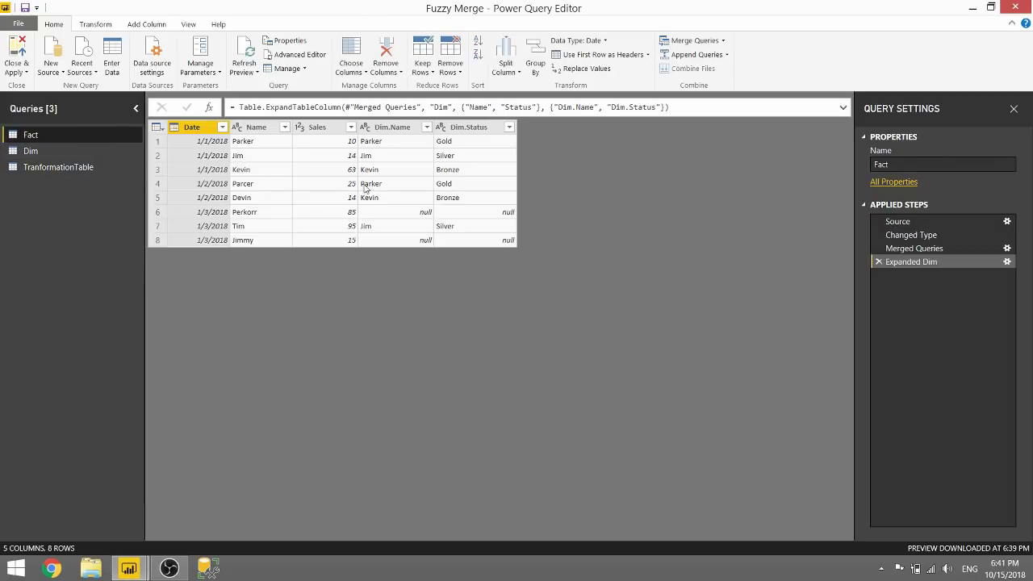
left_click(878, 262)
left_click(879, 248)
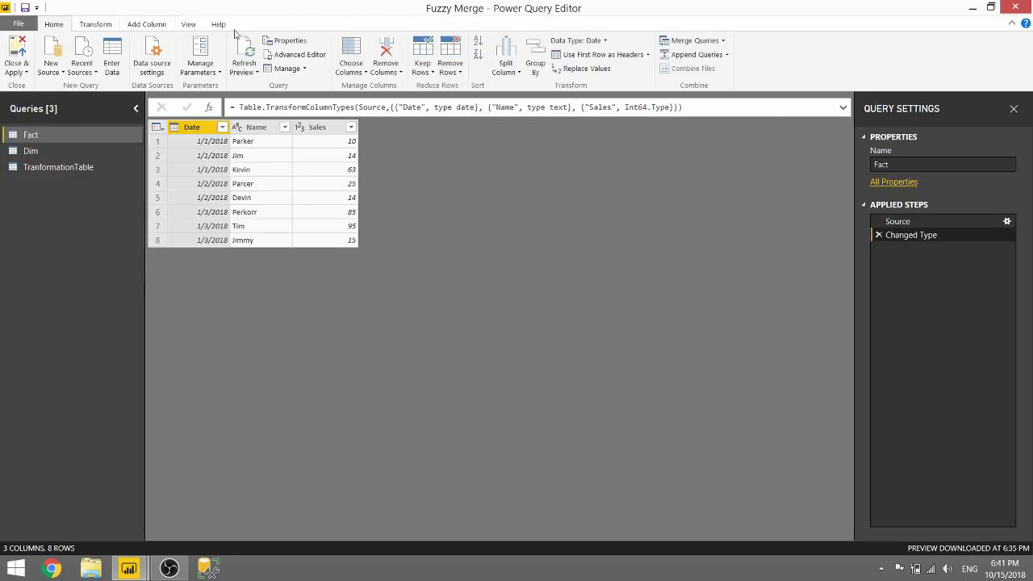
left_click(704, 44)
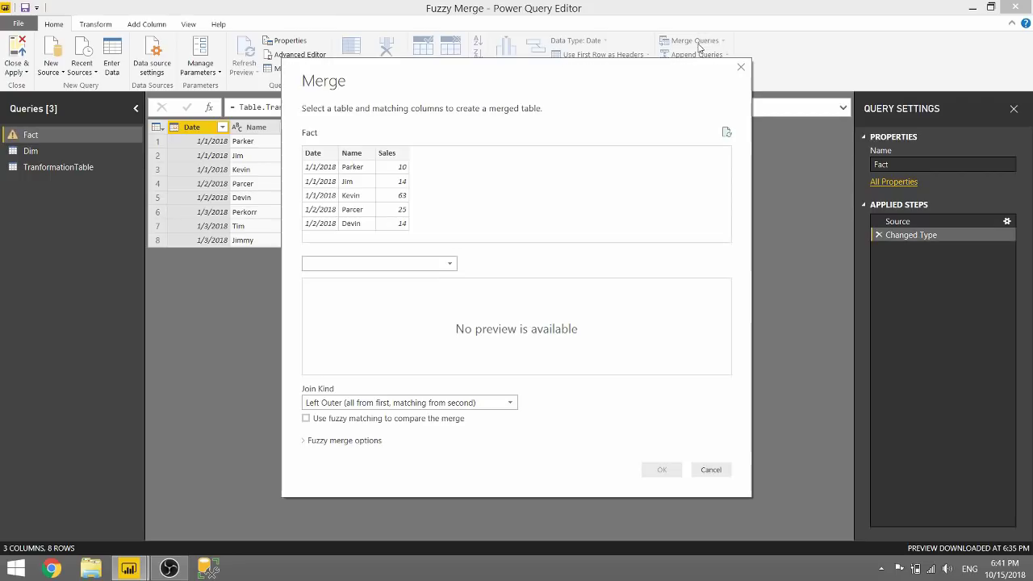
Step: Fuzzy-merge Fact with Dim on the Name columns using TranformationTable as the transformation table
left_click(374, 263)
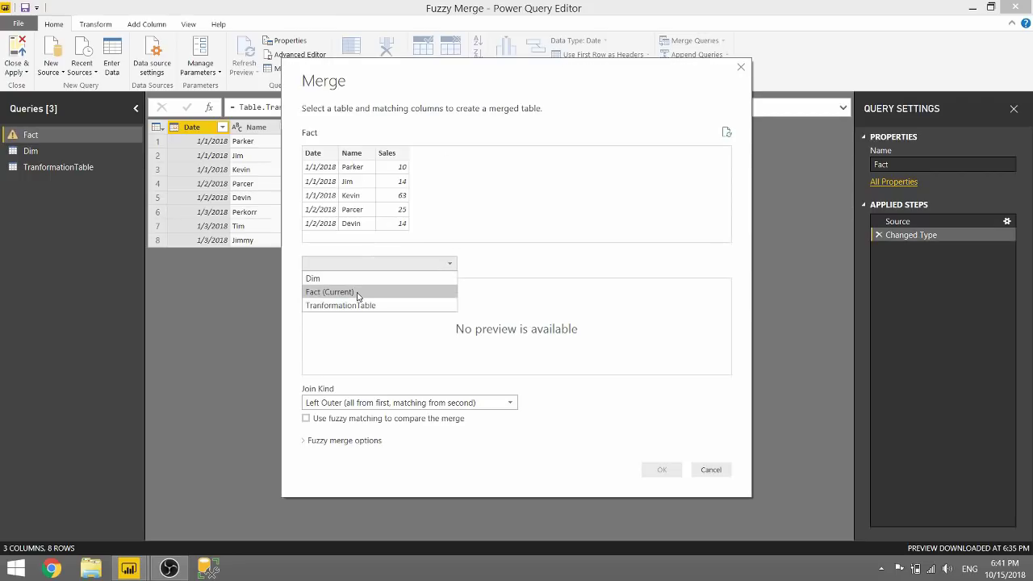
left_click(356, 283)
left_click(351, 152)
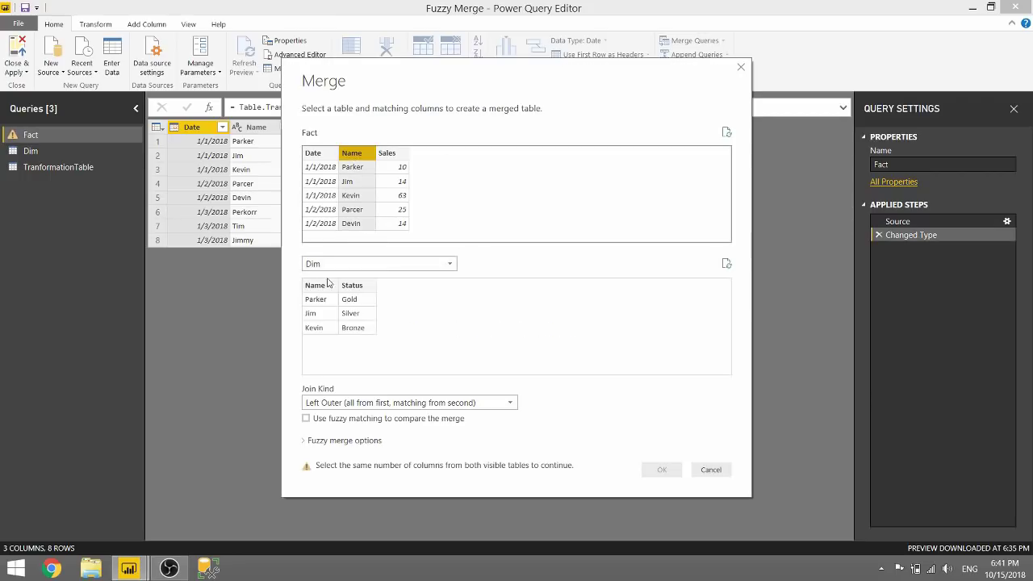
left_click(322, 288)
left_click(306, 418)
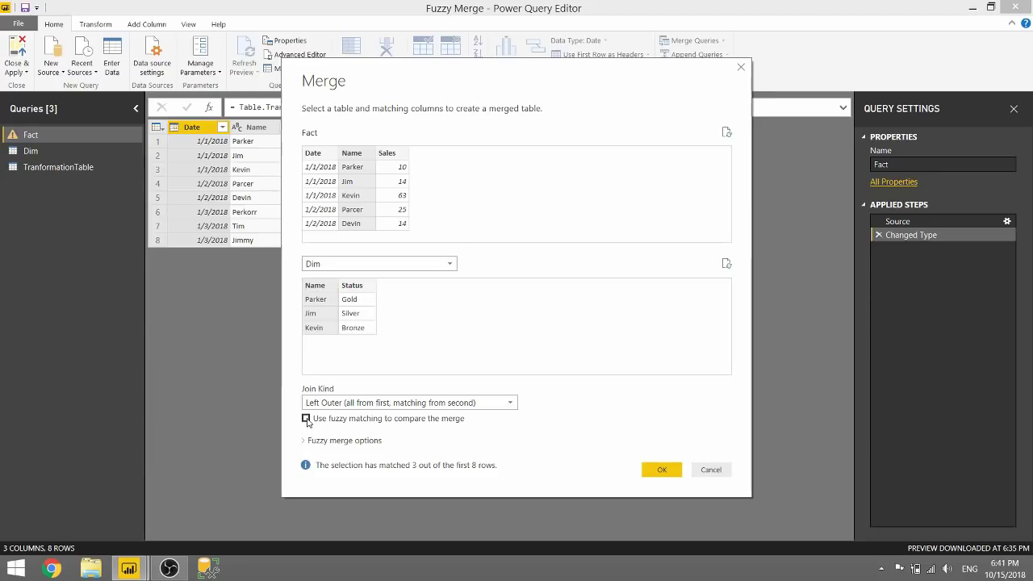
left_click(316, 440)
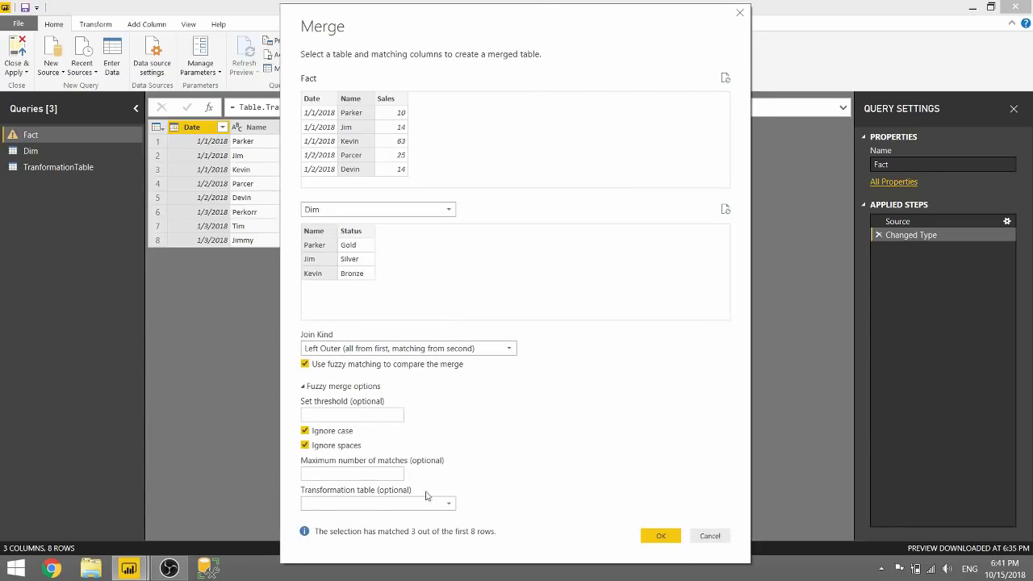
left_click(360, 504)
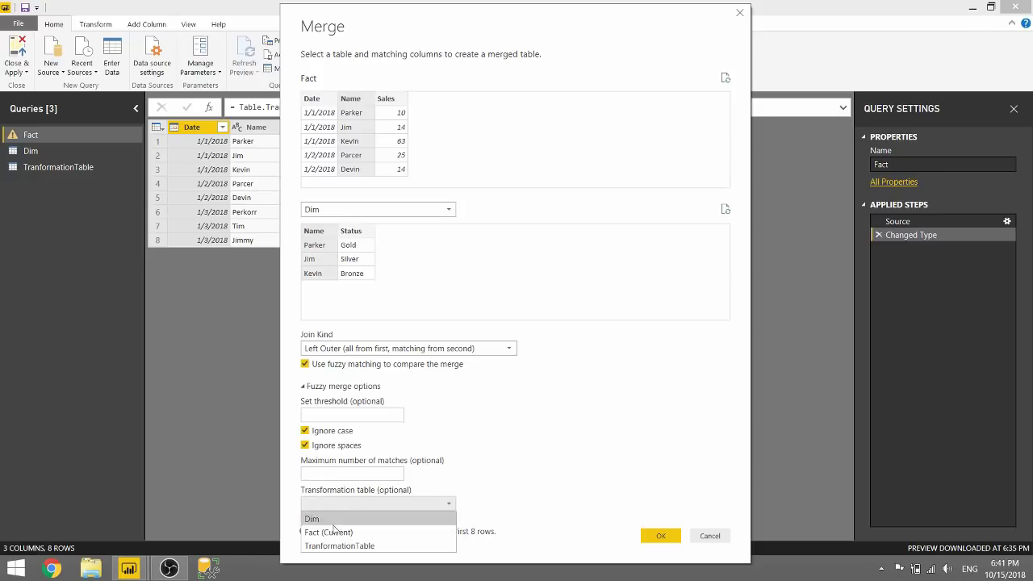
left_click(338, 546)
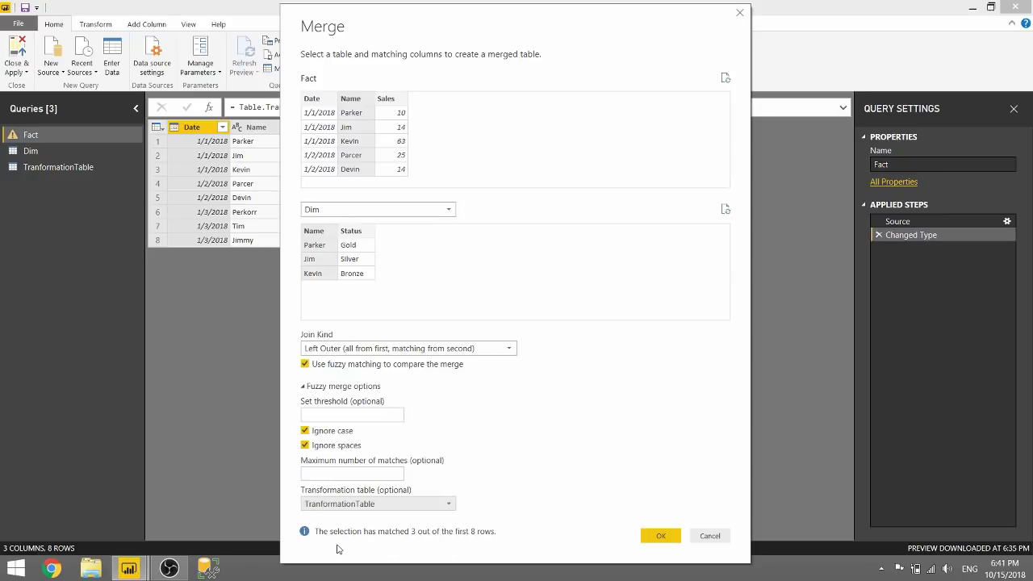
left_click(661, 536)
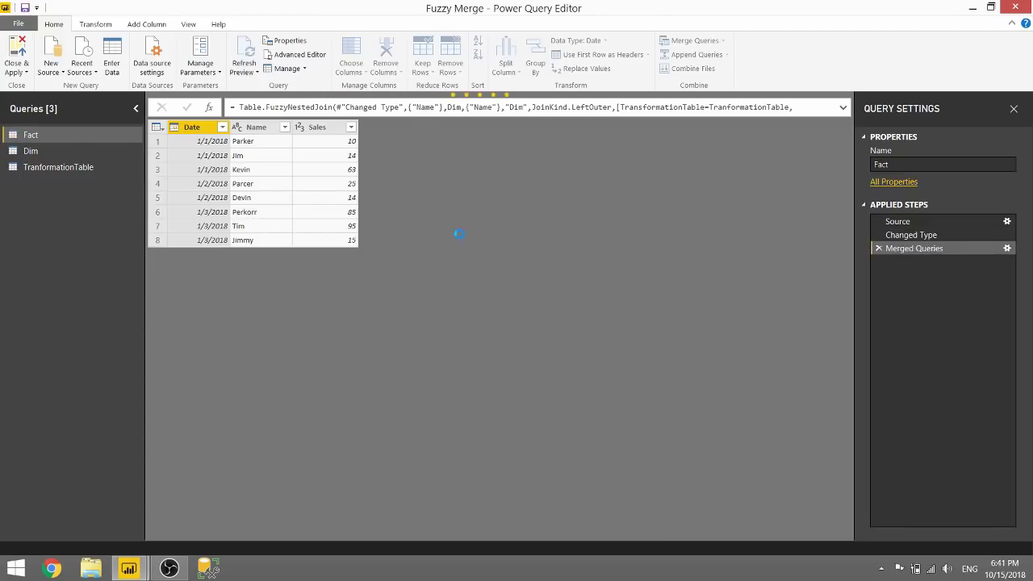
Step: Expand Name and Status from the re-merged Dim column into Dim.Name and Dim.Status
left_click(410, 128)
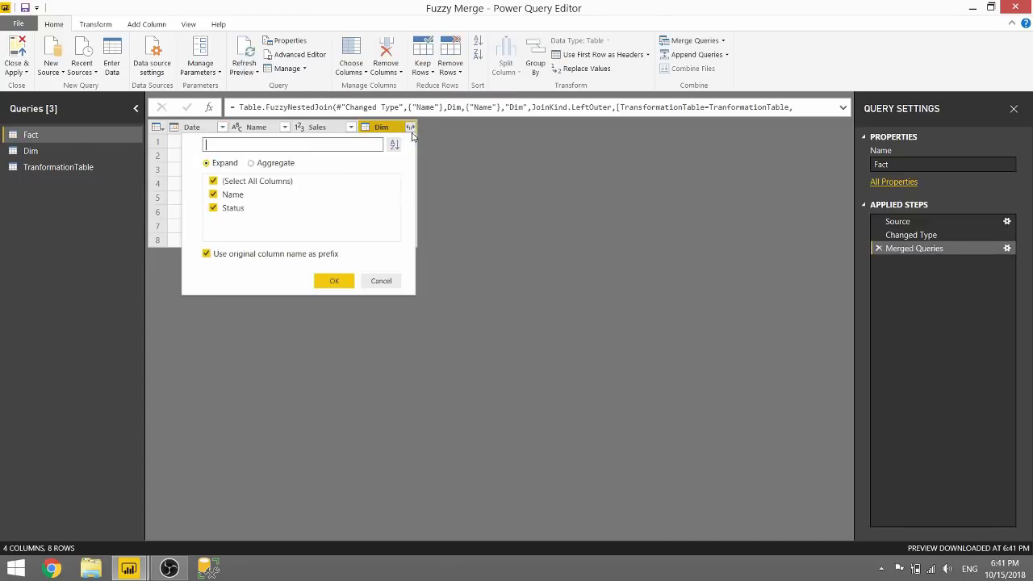
left_click(332, 282)
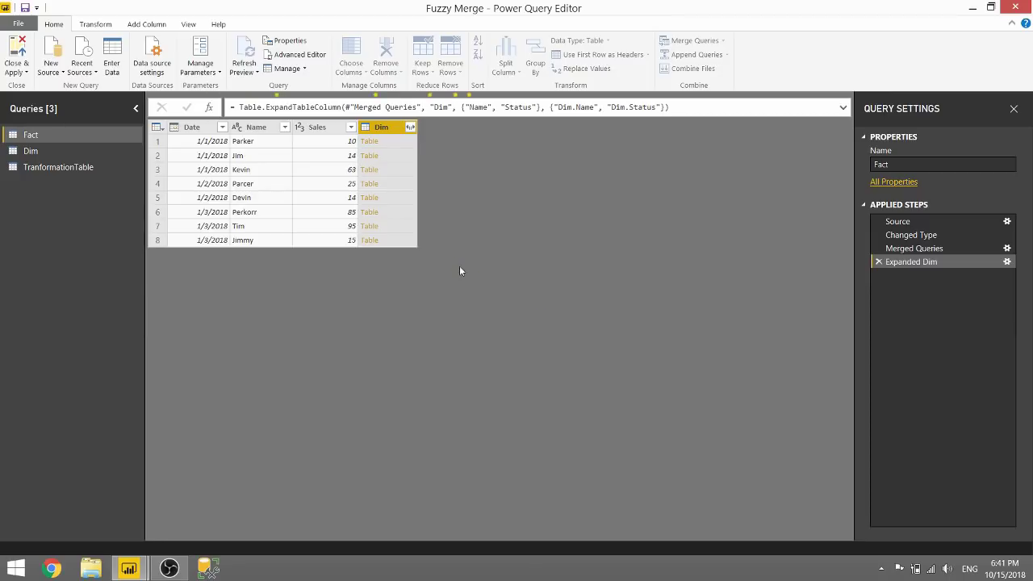